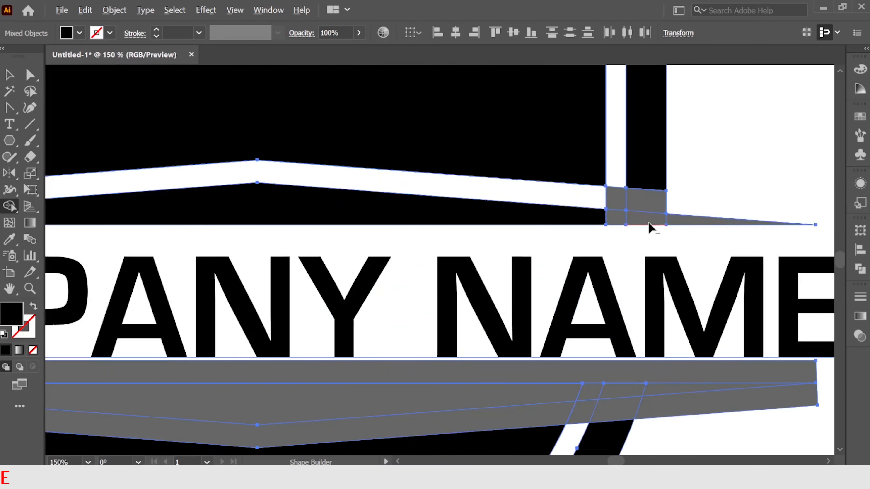
Merge the upper band's right-end pieces into the shield border with Shape Builder and remove the leftover piece in the white gap.
{"action": "scroll", "coordinate": [644, 221], "scroll_direction": "up", "scroll_amount": 3}
{"action": "mouse_move", "coordinate": [646, 215]}
{"action": "left_mouse_down"}
{"action": "mouse_move", "coordinate": [681, 219]}
{"action": "mouse_move", "coordinate": [591, 225]}
{"action": "left_mouse_up"}
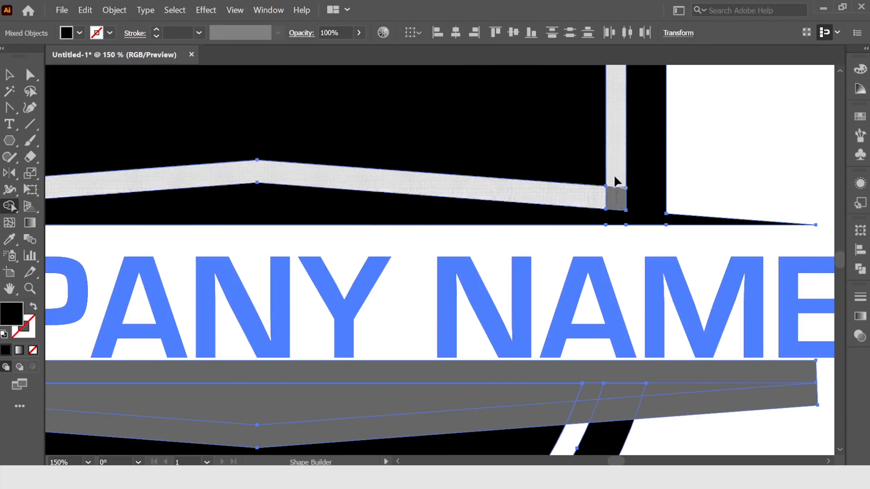
{"action": "scroll", "coordinate": [616, 181], "scroll_direction": "down", "scroll_amount": 4}
{"action": "scroll", "coordinate": [565, 293], "scroll_direction": "up", "scroll_amount": 3}
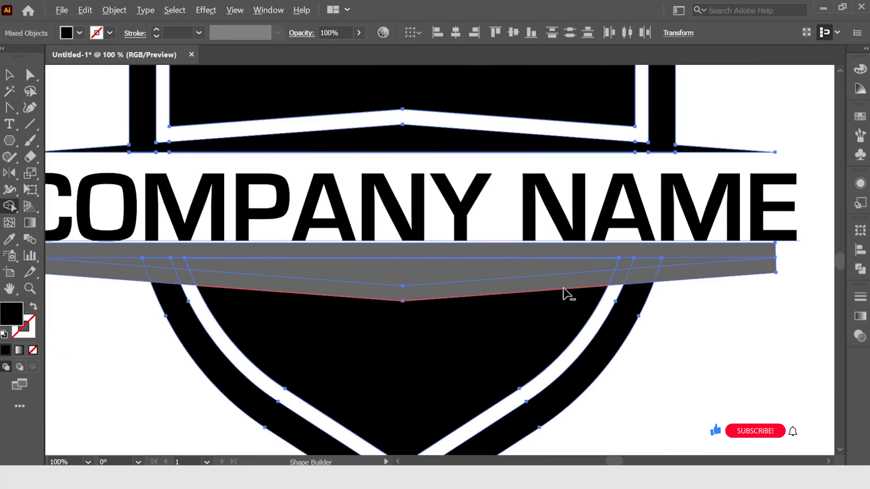
Trim the strip above the lower band and merge its right end into the shield border, clearing the white gap with Shape Builder.
{"action": "left_click_drag", "start_coordinate": [565, 295], "coordinate": [569, 235]}
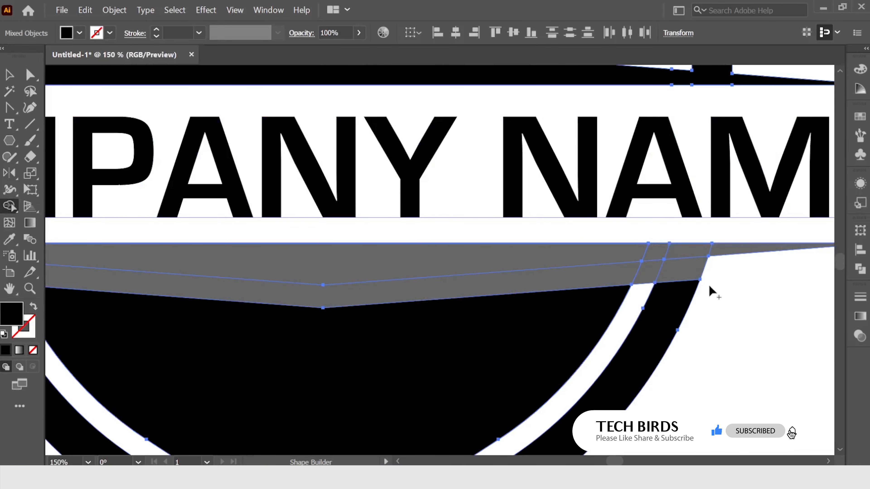
{"action": "mouse_move", "coordinate": [689, 252]}
{"action": "left_mouse_down"}
{"action": "mouse_move", "coordinate": [671, 306]}
{"action": "mouse_move", "coordinate": [730, 249]}
{"action": "mouse_move", "coordinate": [674, 258]}
{"action": "left_mouse_up"}
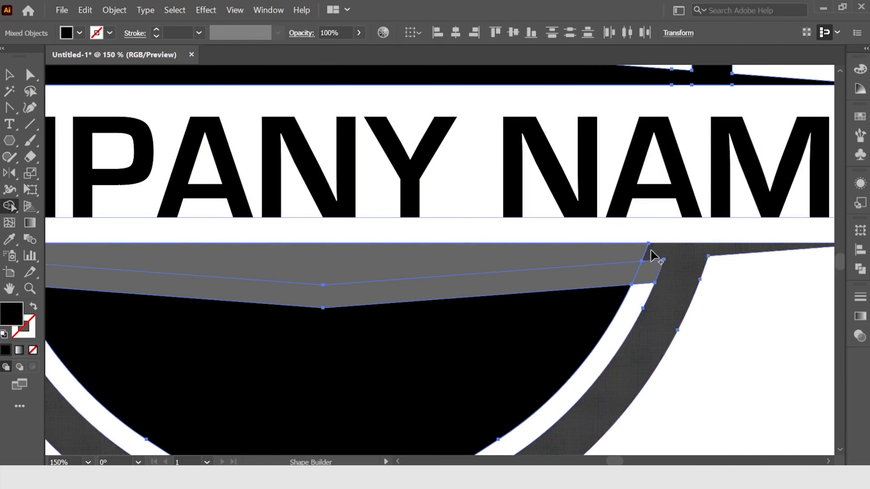
{"action": "left_click_drag", "start_coordinate": [636, 281], "coordinate": [628, 277]}
{"action": "scroll", "coordinate": [506, 297], "scroll_direction": "down", "scroll_amount": 2}
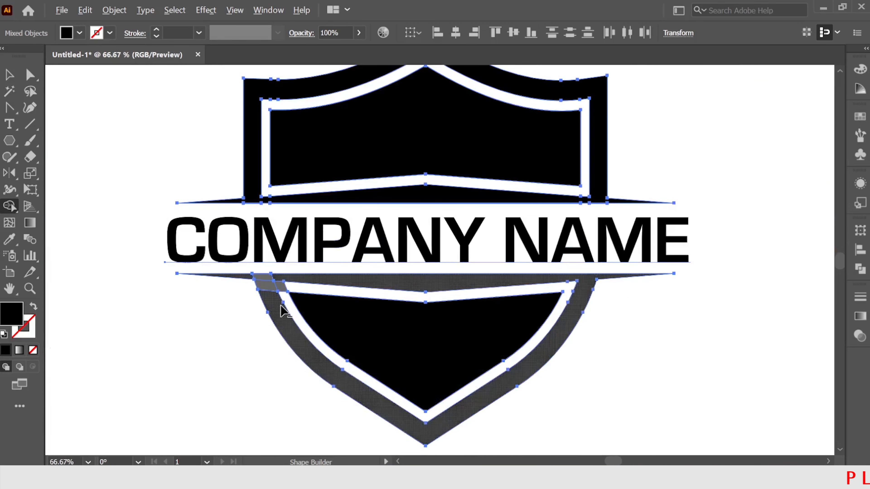
Remove the piece in the white gap at the lower band's left end and merge the overlapping corner pieces into the shield border.
{"action": "scroll", "coordinate": [282, 310], "scroll_direction": "up", "scroll_amount": 2}
{"action": "scroll", "coordinate": [284, 288], "scroll_direction": "up", "scroll_amount": 2}
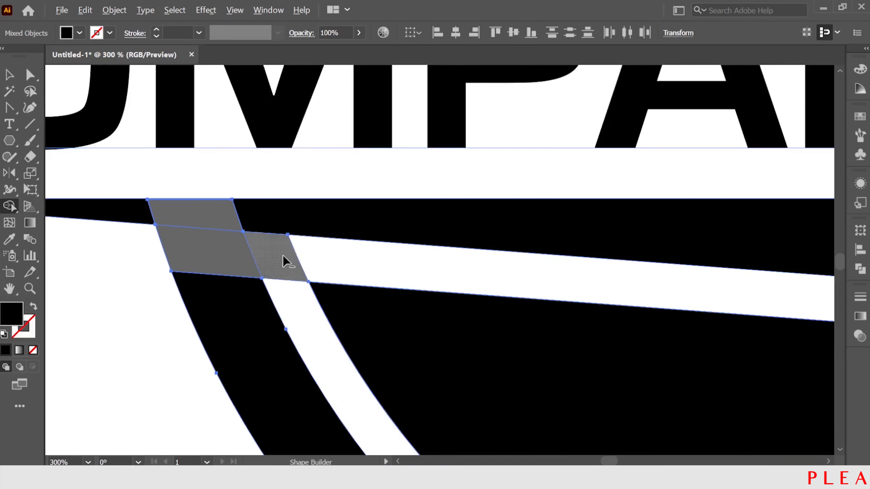
{"action": "left_click", "coordinate": [287, 265], "text": "alt"}
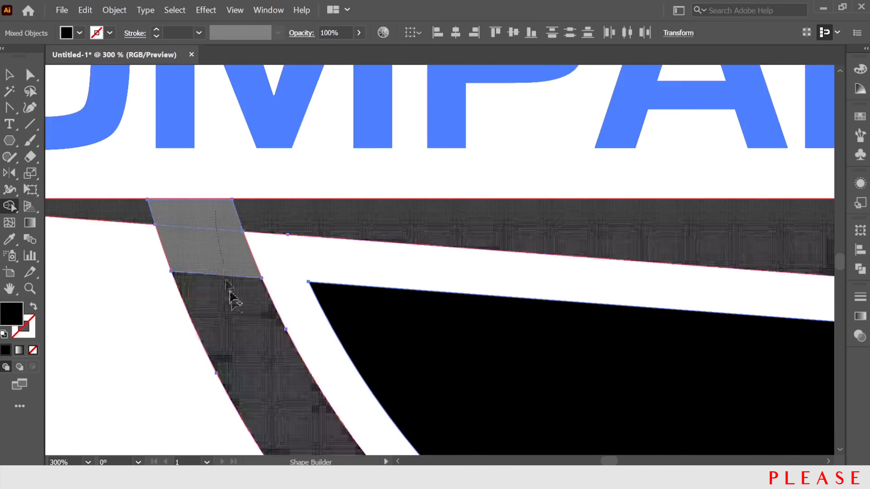
{"action": "left_click_drag", "start_coordinate": [231, 292], "coordinate": [231, 297]}
{"action": "left_click_drag", "start_coordinate": [209, 213], "coordinate": [285, 215]}
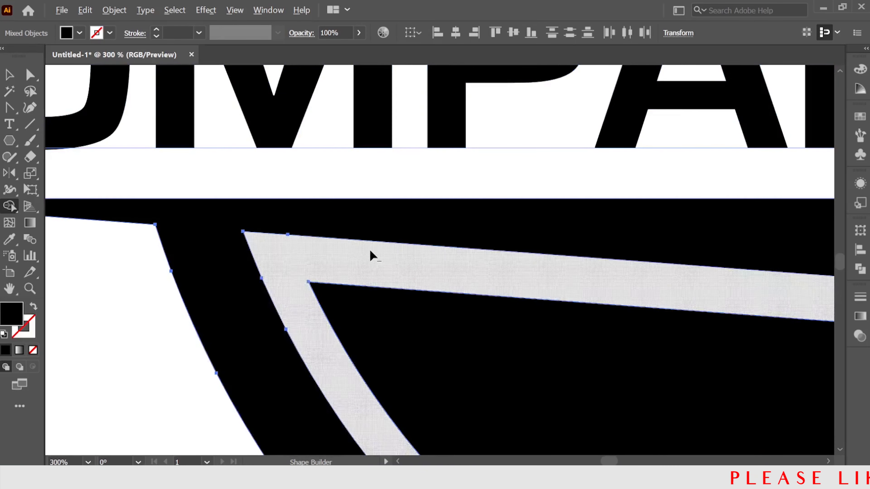
{"action": "scroll", "coordinate": [398, 254], "scroll_direction": "down", "scroll_amount": 3}
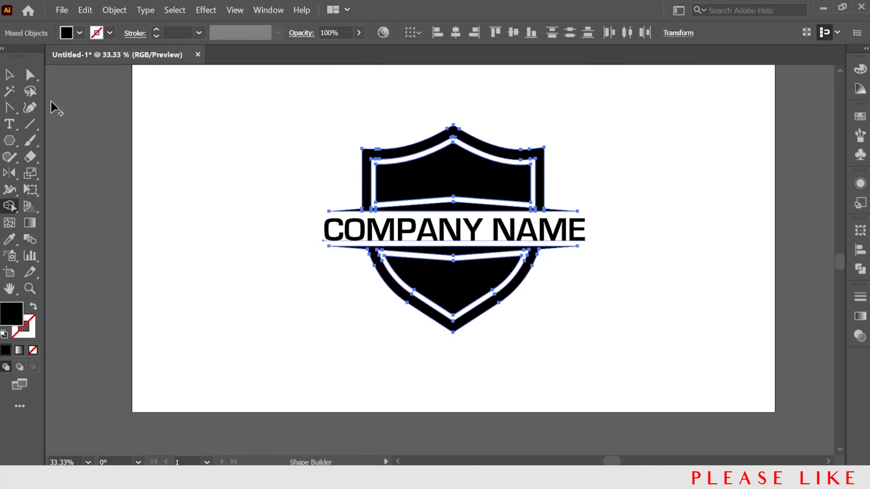
Move the complete shield logo with its company name to the left half of the artboard and deselect it.
{"action": "left_click", "coordinate": [10, 75]}
{"action": "left_click", "coordinate": [276, 239]}
{"action": "left_click_drag", "start_coordinate": [600, 362], "coordinate": [345, 292]}
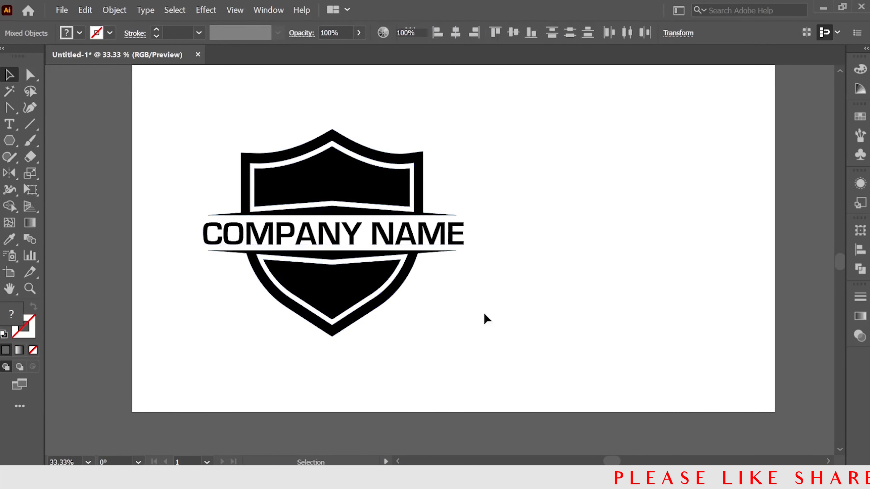
{"action": "left_click", "coordinate": [484, 315]}
Apply a linear gradient fill to the inner shield panels and make its starting color stop red.
{"action": "left_click", "coordinate": [342, 296]}
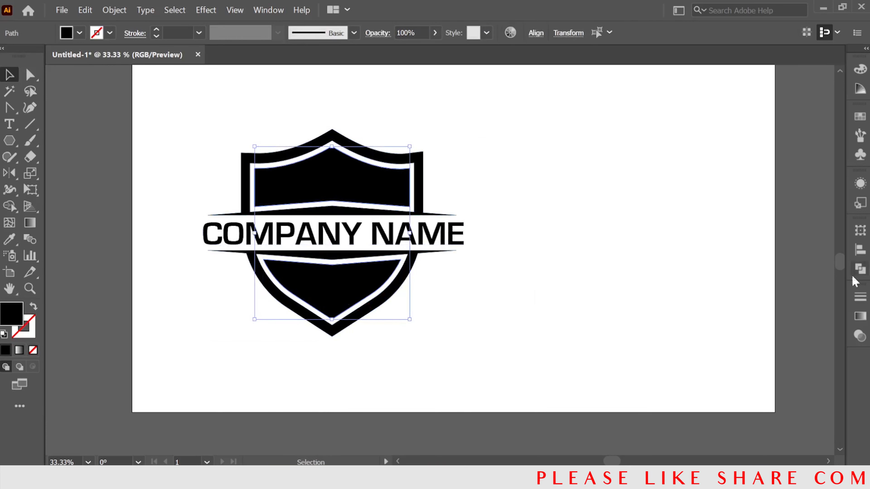
{"action": "left_click", "coordinate": [860, 315]}
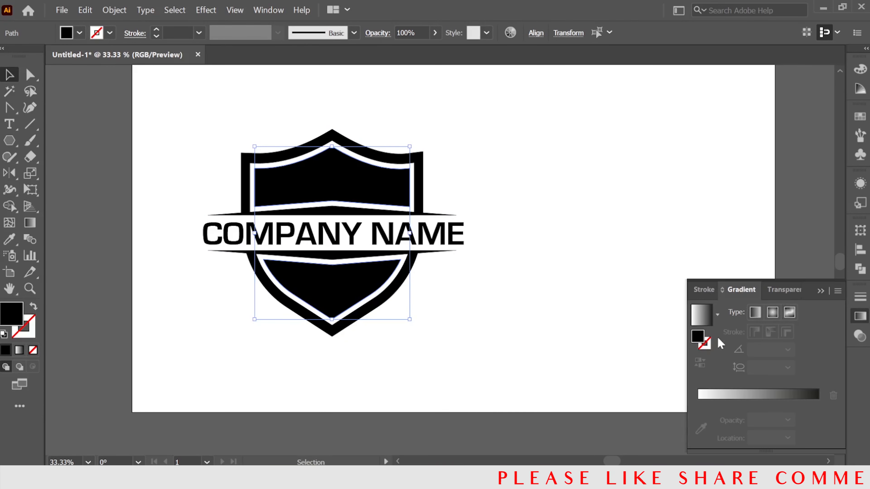
{"action": "left_click", "coordinate": [719, 396]}
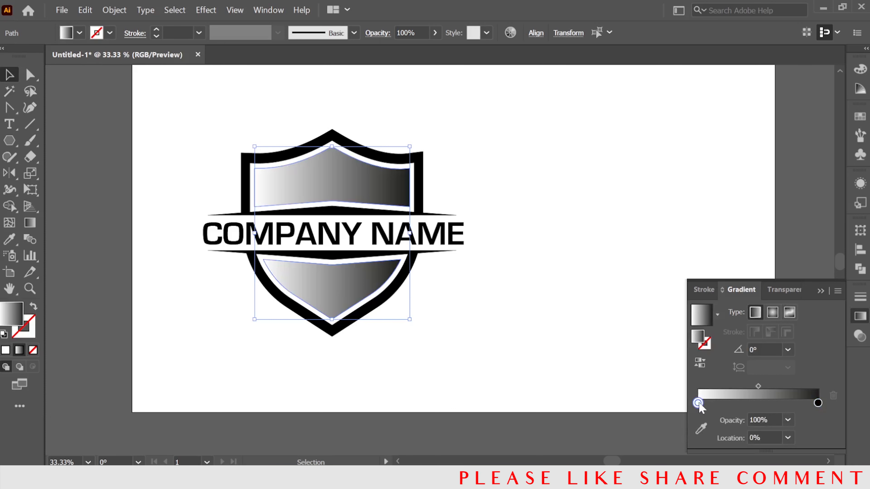
{"action": "double_click", "coordinate": [698, 403]}
{"action": "left_click", "coordinate": [642, 281]}
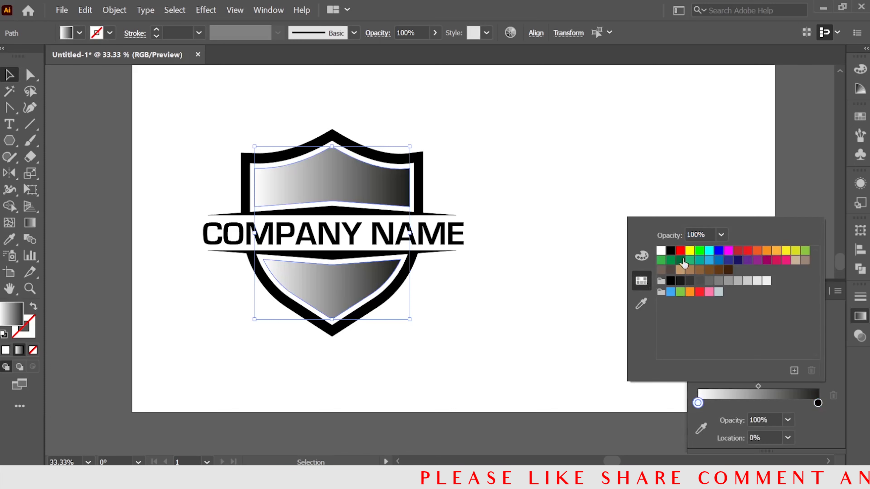
{"action": "left_click", "coordinate": [681, 251]}
Set the gradient's end stop on the inner shield panels to dark red, RGB 75, 0, 0 (4b0000).
{"action": "left_click", "coordinate": [818, 403]}
{"action": "double_click", "coordinate": [818, 403]}
{"action": "left_click", "coordinate": [680, 252]}
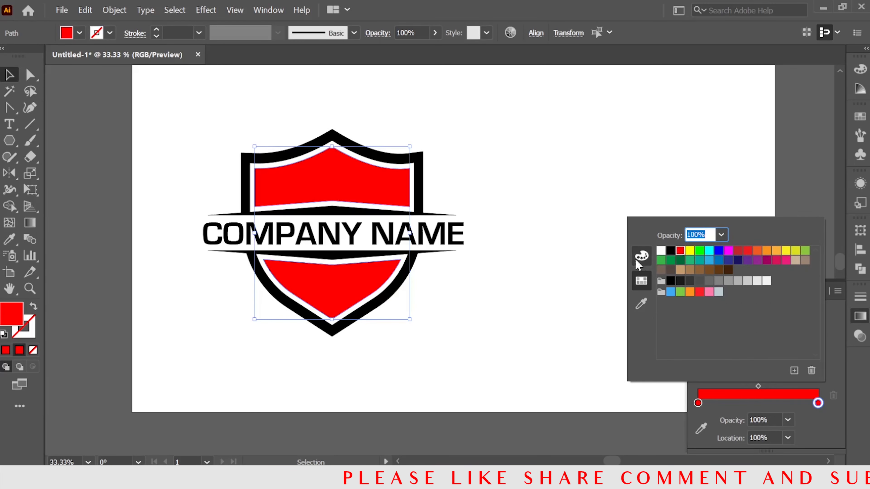
{"action": "left_click", "coordinate": [641, 256]}
{"action": "left_click_drag", "start_coordinate": [774, 261], "coordinate": [725, 258]}
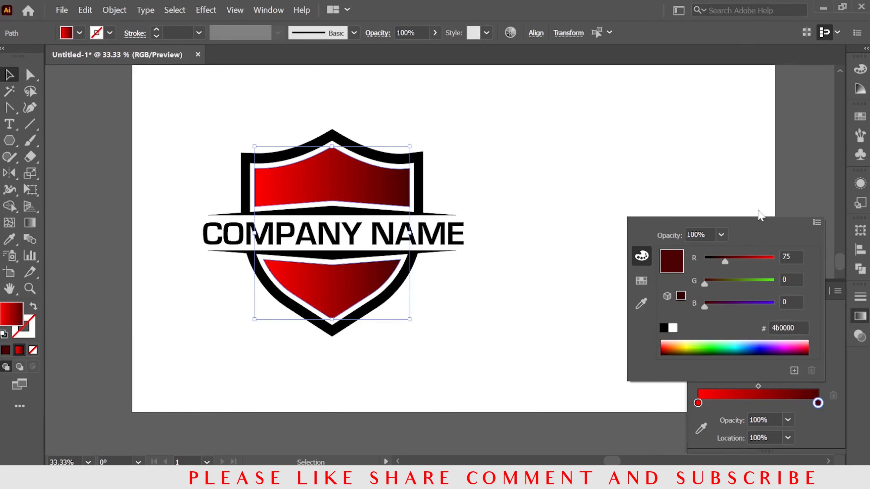
{"action": "left_click", "coordinate": [749, 174]}
{"action": "left_click", "coordinate": [825, 291]}
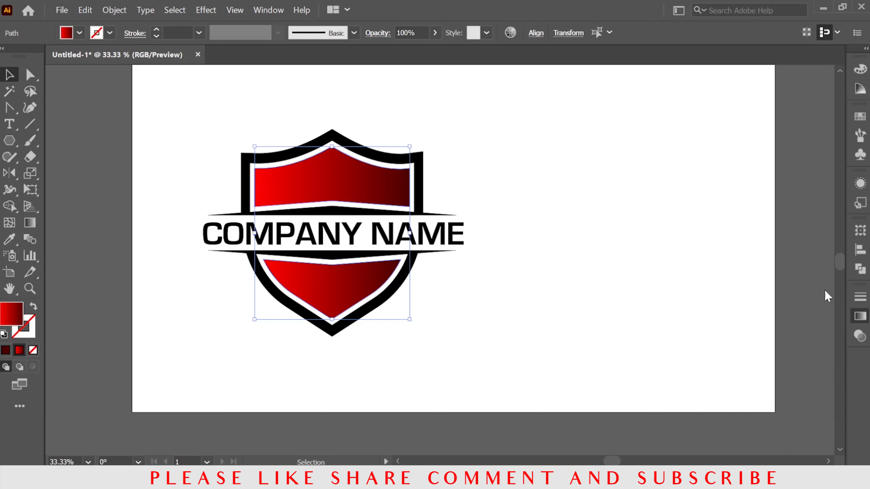
{"action": "left_click", "coordinate": [671, 260]}
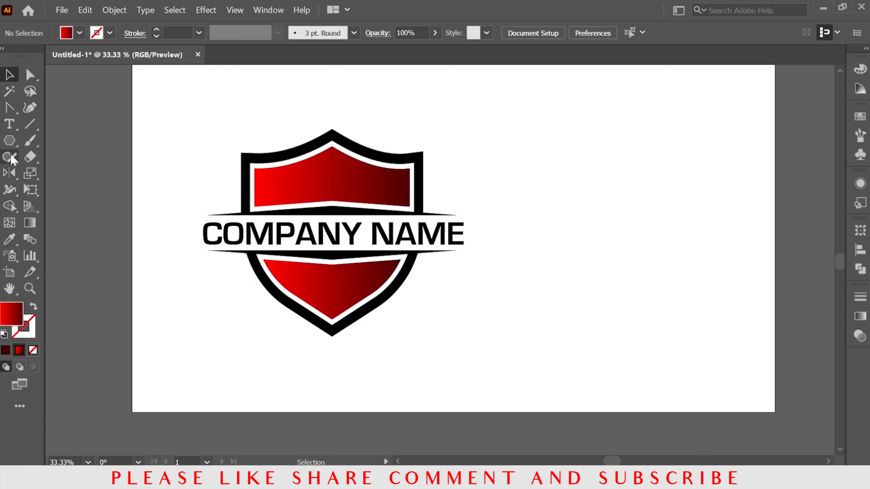
Draw a small five-pointed star and place it in the center of the upper red panel.
{"action": "left_click", "coordinate": [9, 140]}
{"action": "left_click", "coordinate": [80, 208]}
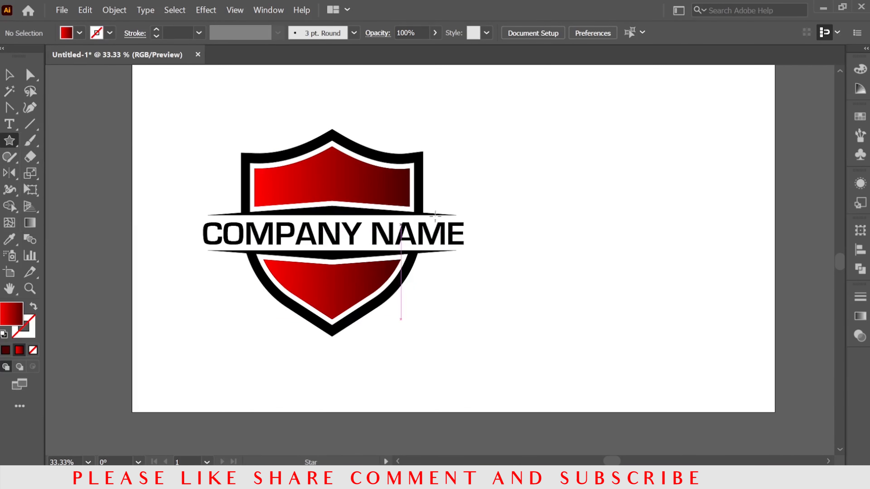
{"action": "mouse_move", "coordinate": [536, 199]}
{"action": "left_mouse_down"}
{"action": "mouse_move", "coordinate": [547, 214]}
{"action": "mouse_move", "coordinate": [432, 187]}
{"action": "mouse_move", "coordinate": [343, 189]}
{"action": "mouse_move", "coordinate": [332, 181]}
{"action": "left_mouse_up"}
{"action": "left_click", "coordinate": [8, 77]}
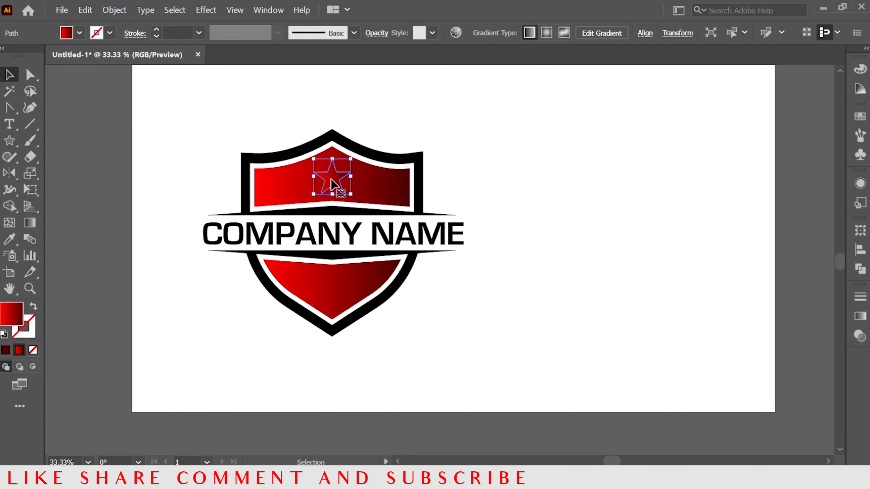
Fill the star in the upper panel with white.
{"action": "left_click", "coordinate": [79, 33]}
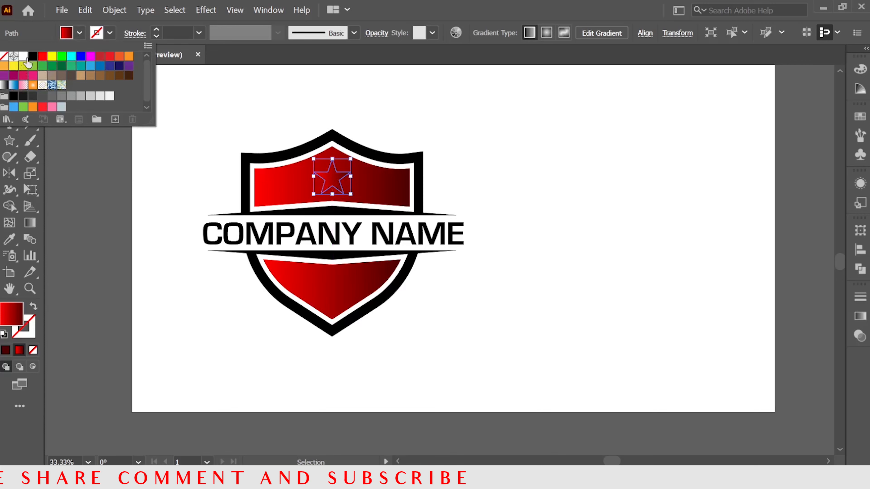
{"action": "left_click", "coordinate": [24, 56]}
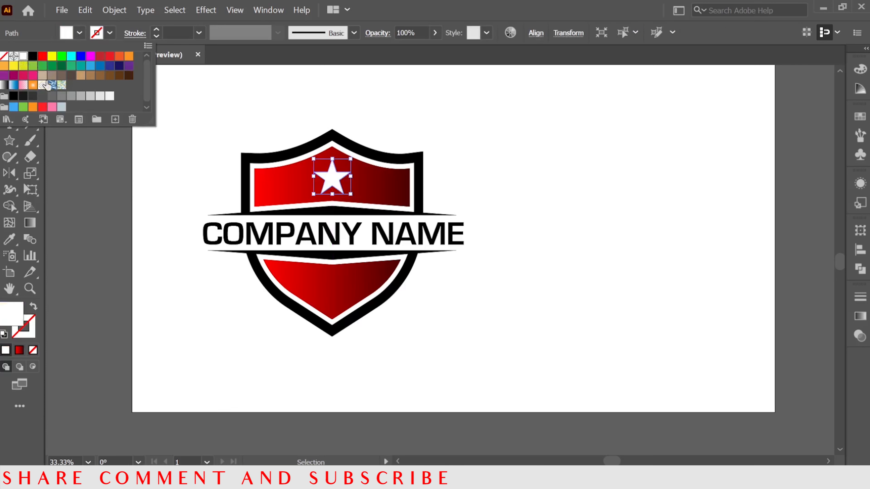
{"action": "left_click", "coordinate": [268, 115]}
Duplicate the white star twice toward the upper panel's right edge, scaling each copy smaller than the one before.
{"action": "left_click", "coordinate": [333, 185]}
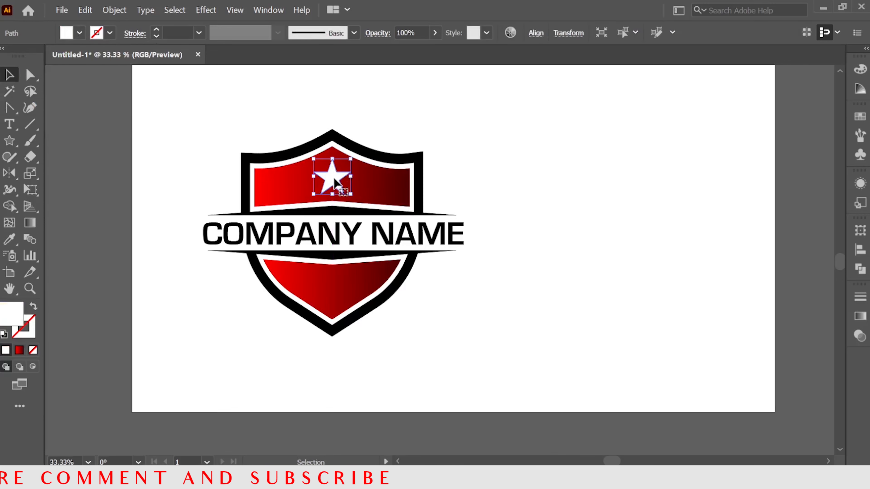
{"action": "left_click_drag", "start_coordinate": [334, 181], "coordinate": [372, 184]}
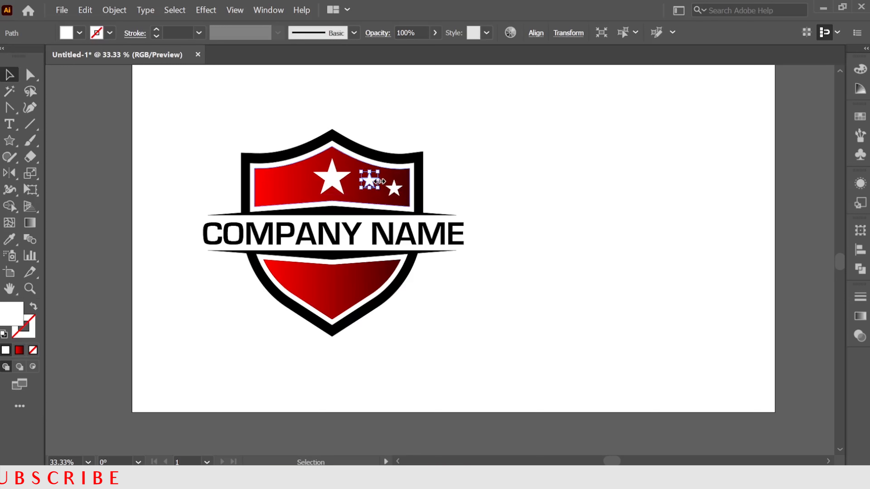
{"action": "left_click_drag", "start_coordinate": [380, 181], "coordinate": [383, 181]}
Select the three white stars and distribute their spacing evenly, both horizontally and vertically.
{"action": "left_click", "coordinate": [394, 189], "text": "shift"}
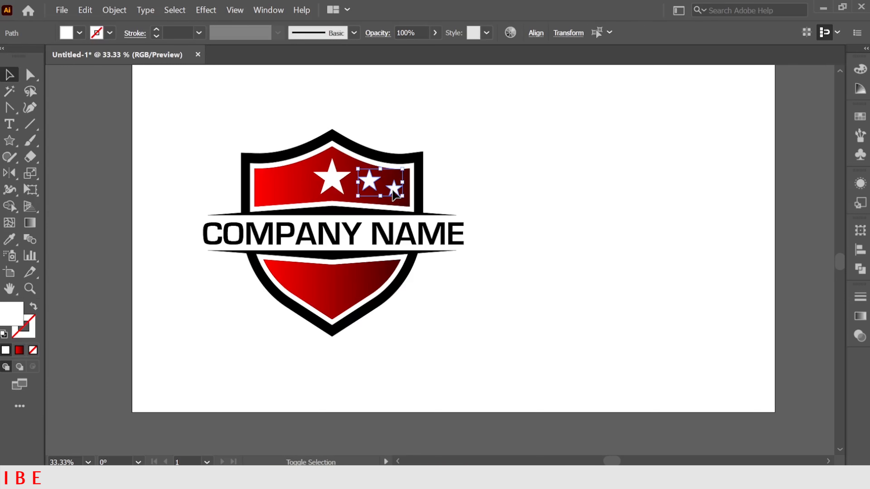
{"action": "left_click", "coordinate": [332, 183], "text": "shift"}
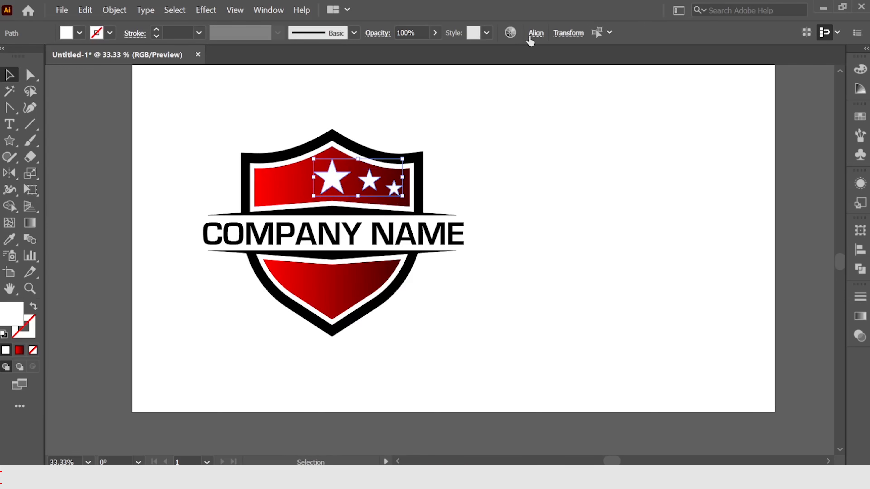
{"action": "left_click", "coordinate": [540, 36]}
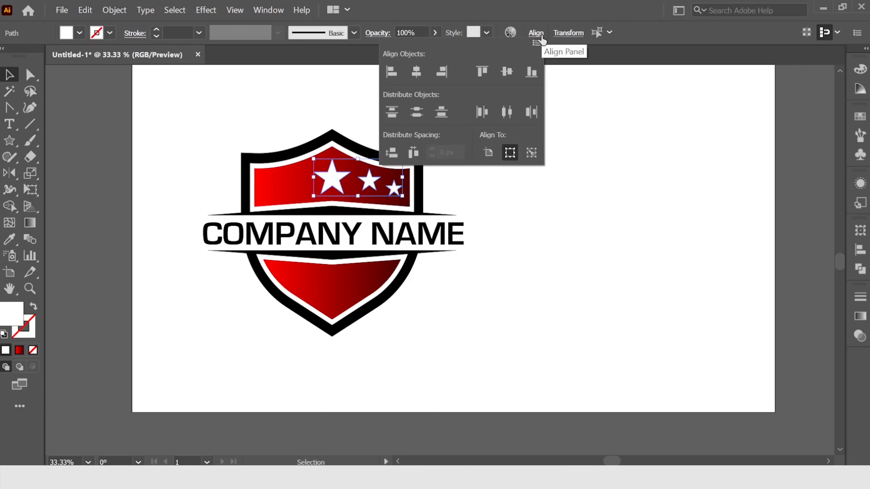
{"action": "left_click", "coordinate": [414, 153]}
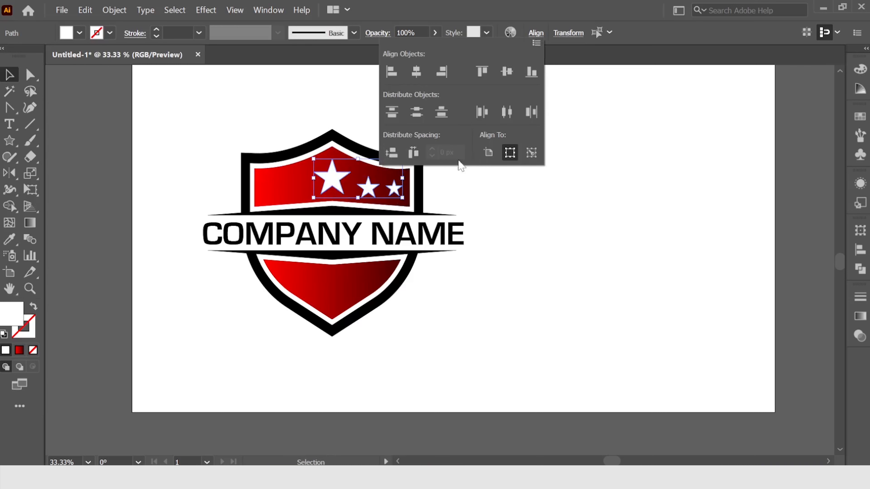
{"action": "left_click", "coordinate": [580, 184]}
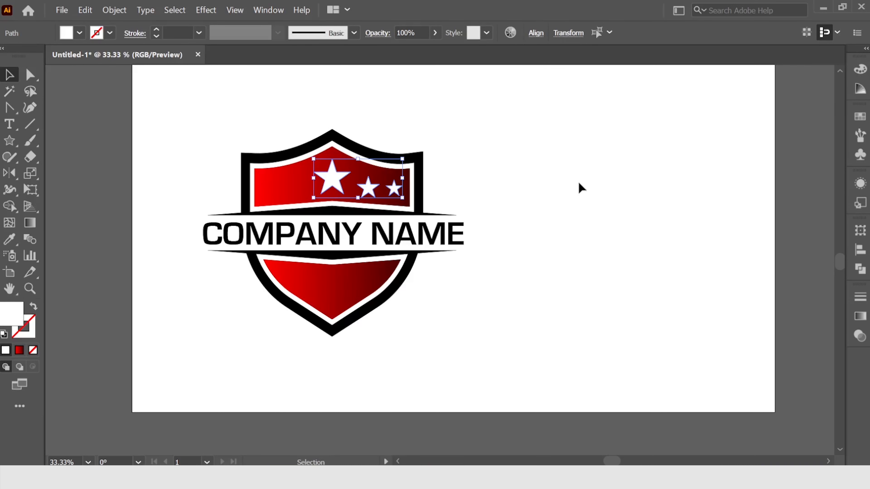
{"action": "left_click", "coordinate": [526, 208]}
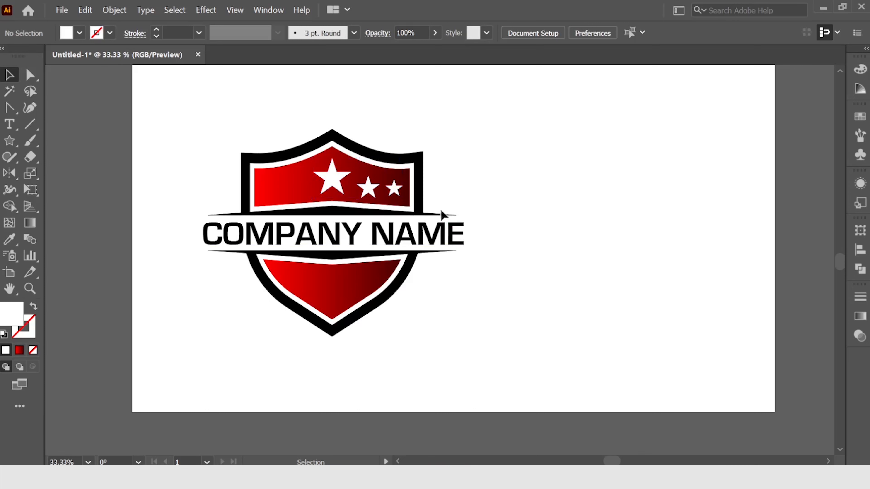
Reflect a copy of the two smaller stars onto the shield's left half, about a vertical axis through its top point.
{"action": "left_click", "coordinate": [369, 188]}
{"action": "left_click", "coordinate": [395, 188], "text": "shift"}
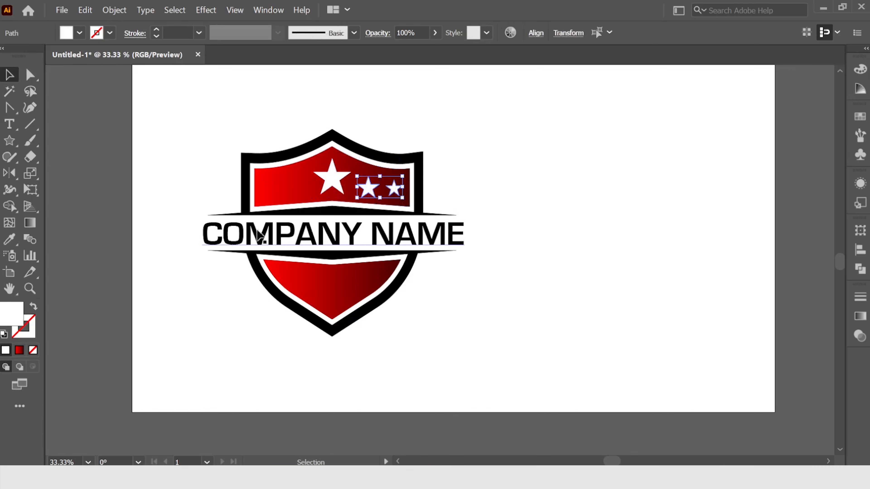
{"action": "left_click", "coordinate": [13, 173]}
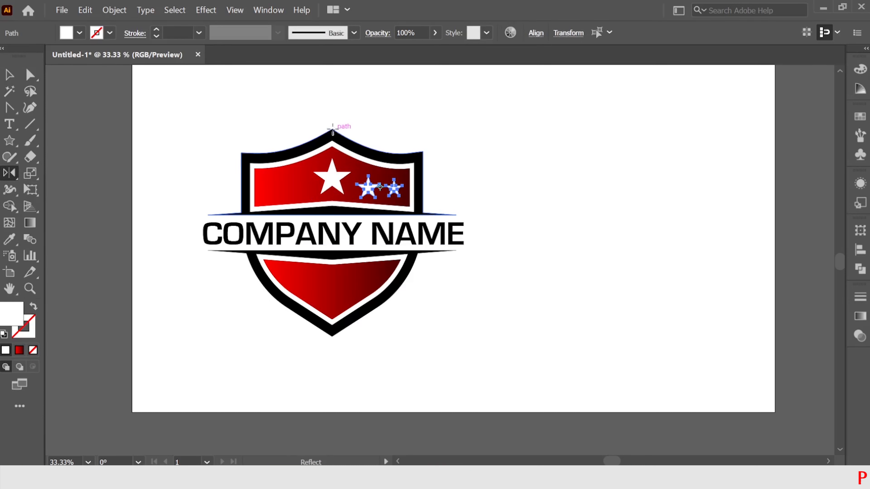
{"action": "left_click", "coordinate": [332, 129], "text": "alt"}
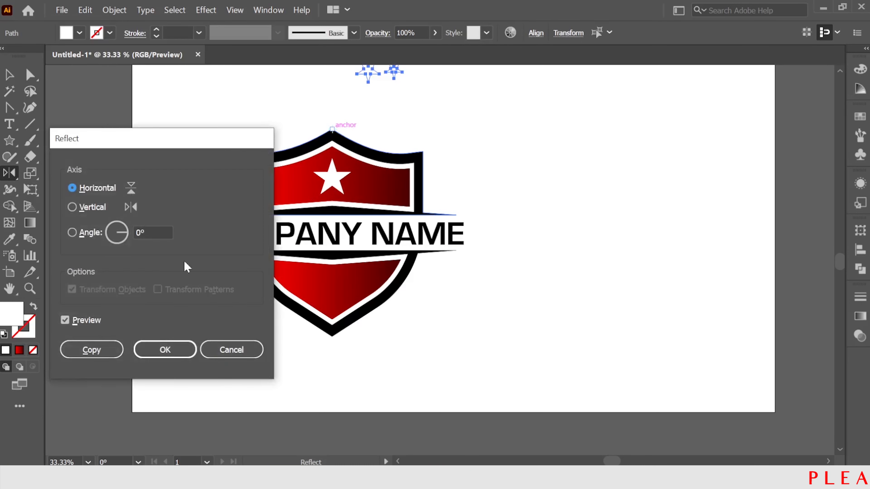
{"action": "left_click", "coordinate": [148, 231]}
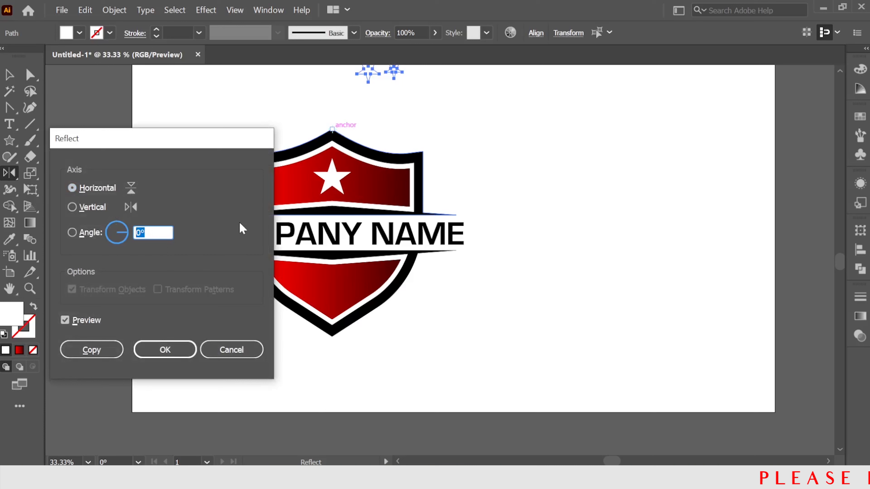
{"action": "left_click", "coordinate": [113, 350]}
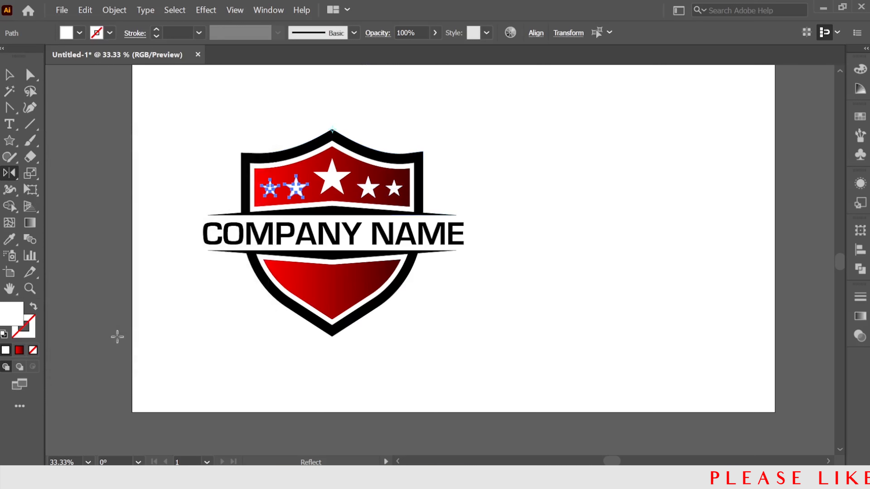
Select the entire shield logo and move it to the horizontal middle of the artboard.
{"action": "left_click", "coordinate": [9, 75]}
{"action": "left_click", "coordinate": [55, 115]}
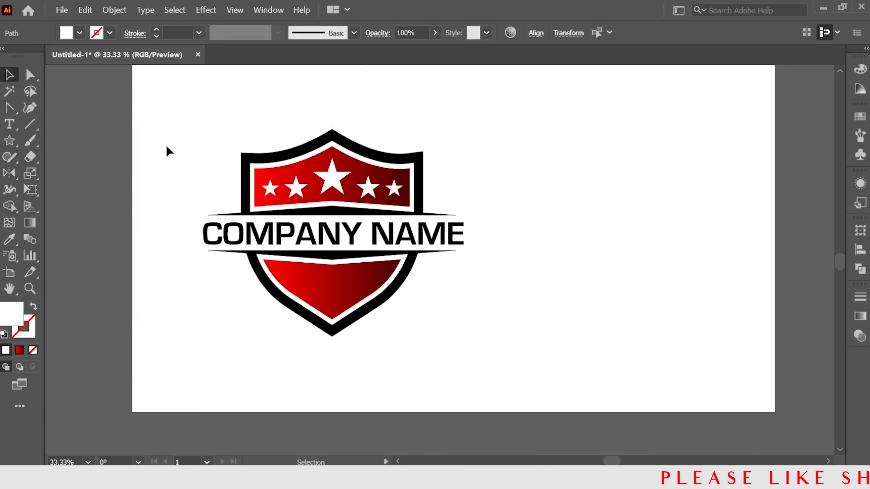
{"action": "left_click_drag", "start_coordinate": [189, 126], "coordinate": [479, 360]}
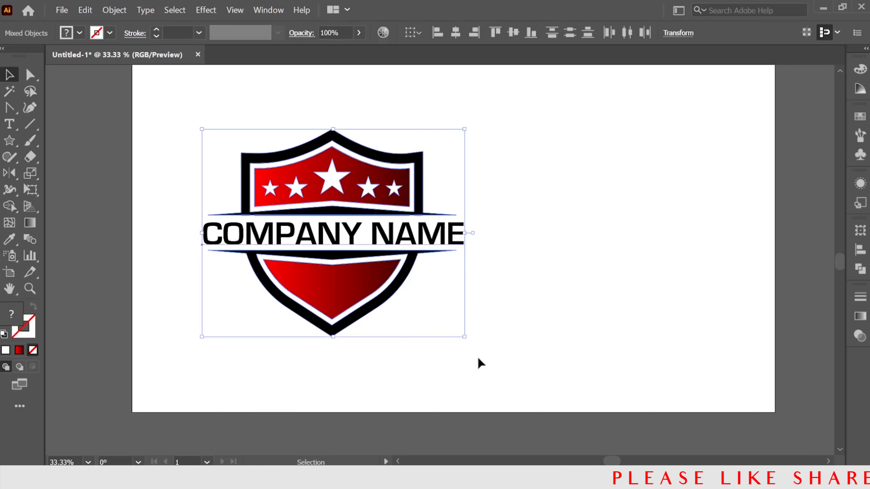
{"action": "left_click_drag", "start_coordinate": [350, 291], "coordinate": [444, 296]}
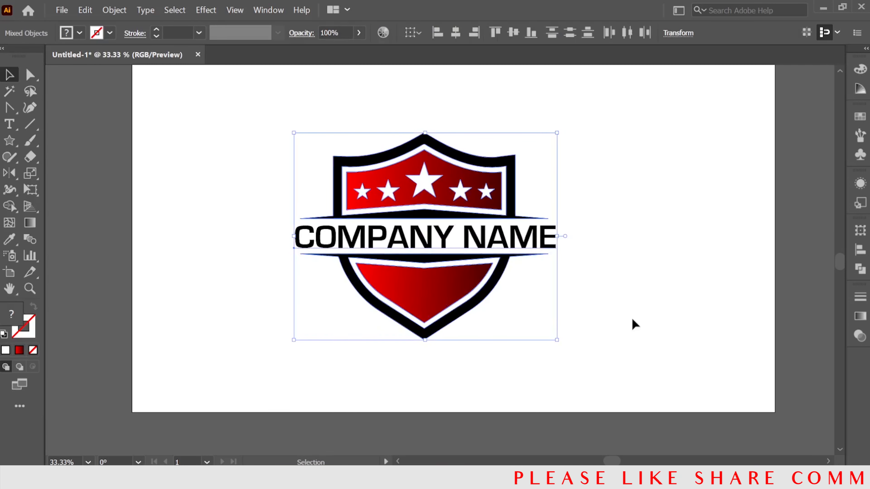
{"action": "left_click", "coordinate": [625, 323]}
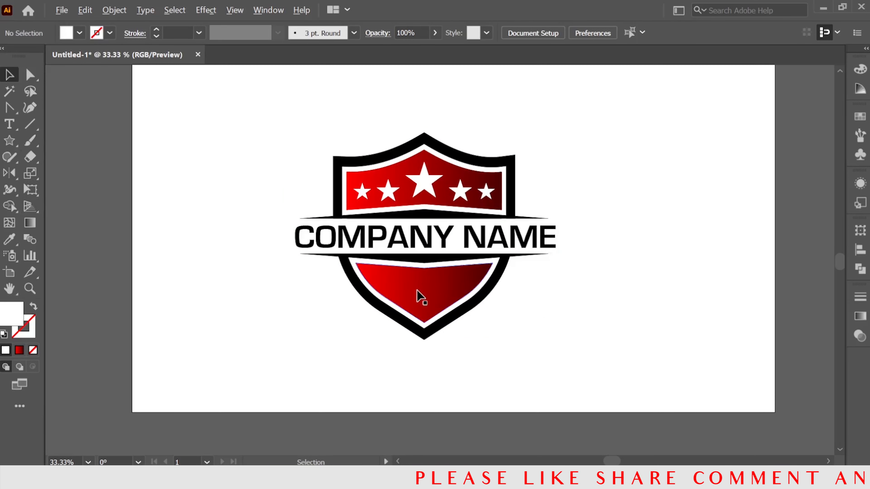
Place two overlapping copies of the lower red panel beside the shield and cut them down to the curved right-edge strip with Shape Builder.
{"action": "left_click_drag", "start_coordinate": [421, 298], "coordinate": [270, 388]}
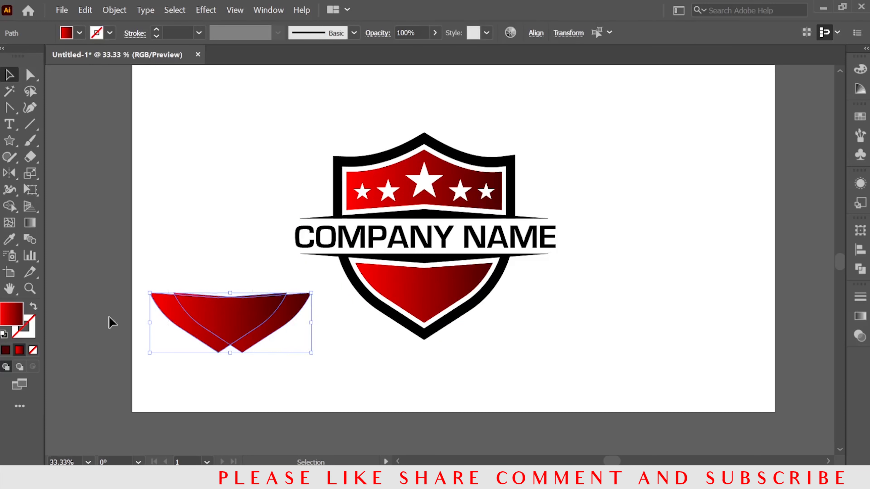
{"action": "left_click", "coordinate": [14, 206]}
{"action": "left_click_drag", "start_coordinate": [202, 279], "coordinate": [163, 356]}
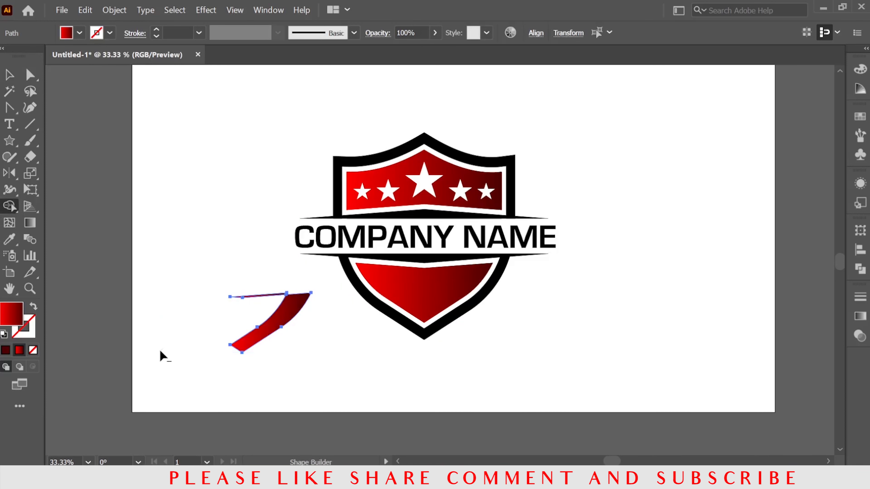
{"action": "left_click", "coordinate": [244, 297], "text": "alt"}
{"action": "left_click", "coordinate": [9, 75]}
{"action": "left_click", "coordinate": [165, 221]}
Move the curved strip onto the lower red panel, aligned with the panel's right edge and bottom point.
{"action": "left_click_drag", "start_coordinate": [269, 337], "coordinate": [442, 309]}
{"action": "scroll", "coordinate": [472, 320], "scroll_direction": "up", "scroll_amount": 3}
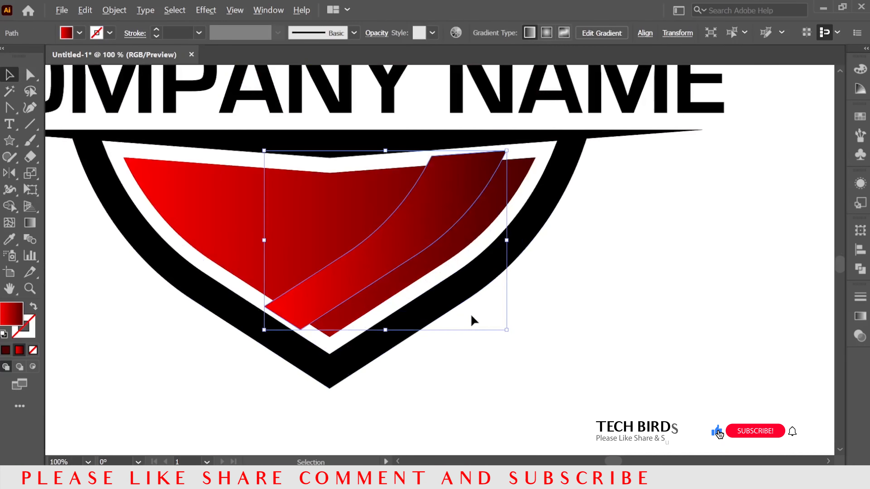
{"action": "left_click_drag", "start_coordinate": [459, 218], "coordinate": [484, 223]}
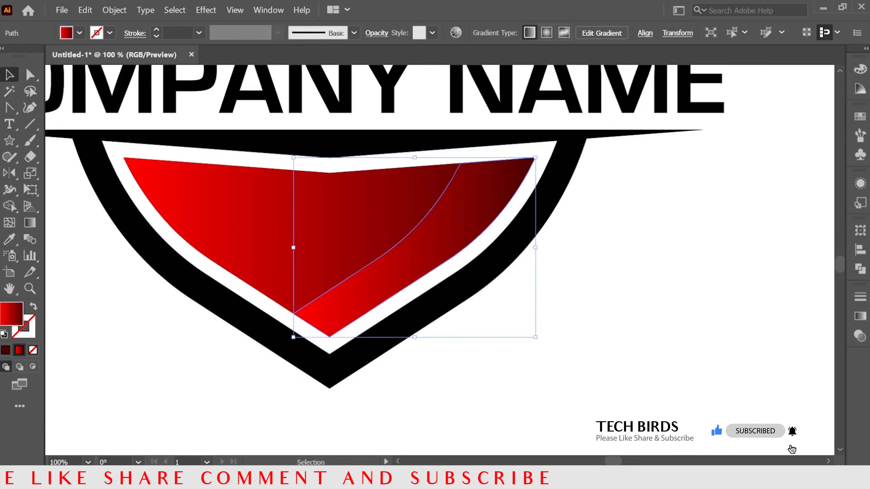
Change the first gradient stop of the curved strip to white with 0% opacity.
{"action": "left_click", "coordinate": [861, 320]}
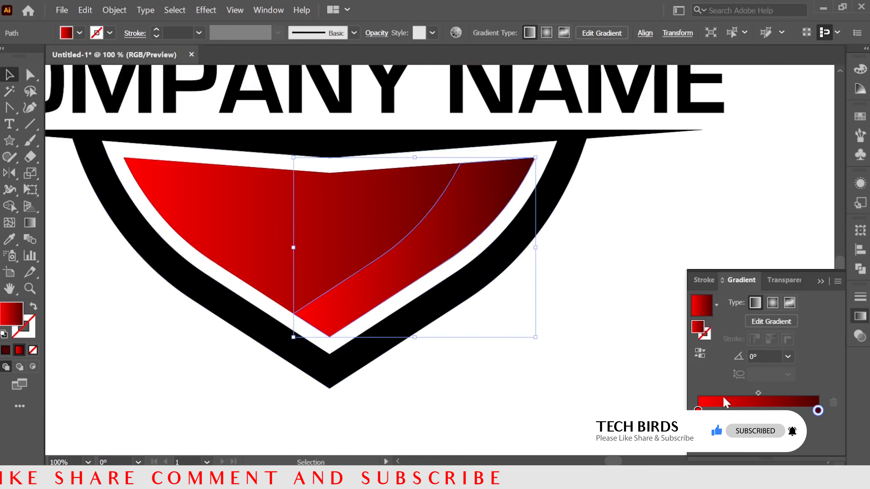
{"action": "left_click", "coordinate": [697, 410]}
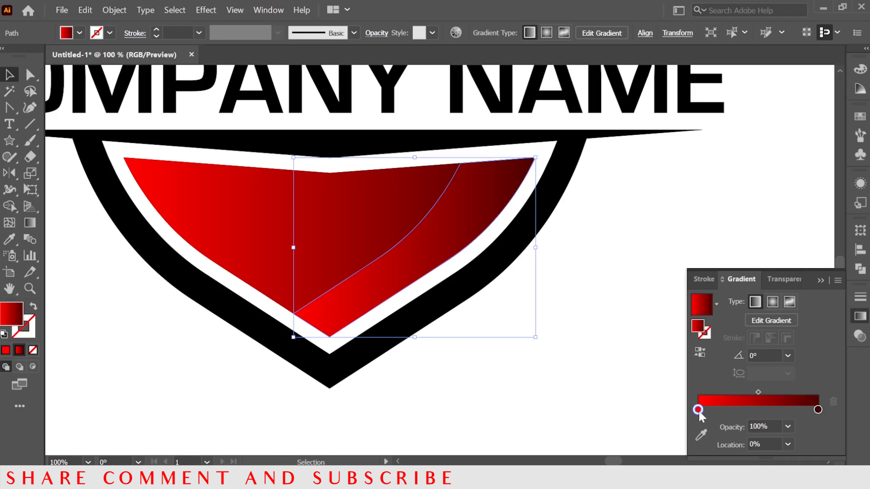
{"action": "double_click", "coordinate": [697, 410]}
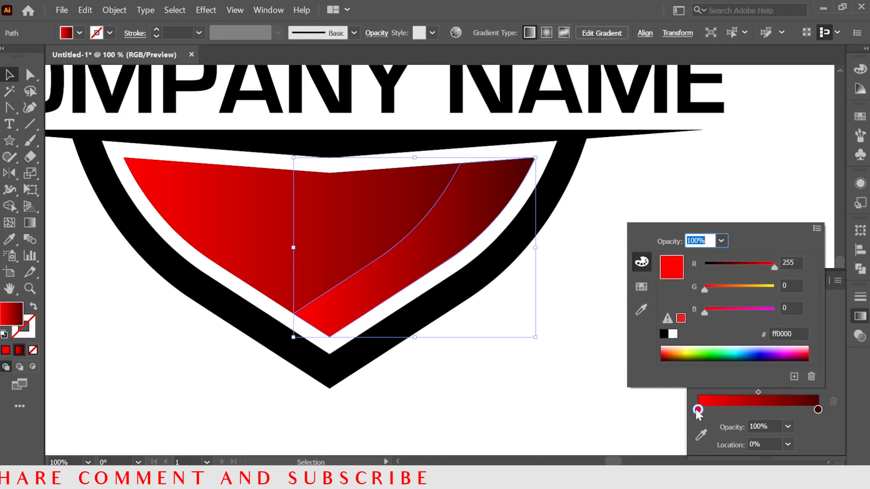
{"action": "left_click", "coordinate": [673, 336]}
{"action": "left_click", "coordinate": [789, 430]}
{"action": "left_click", "coordinate": [789, 427]}
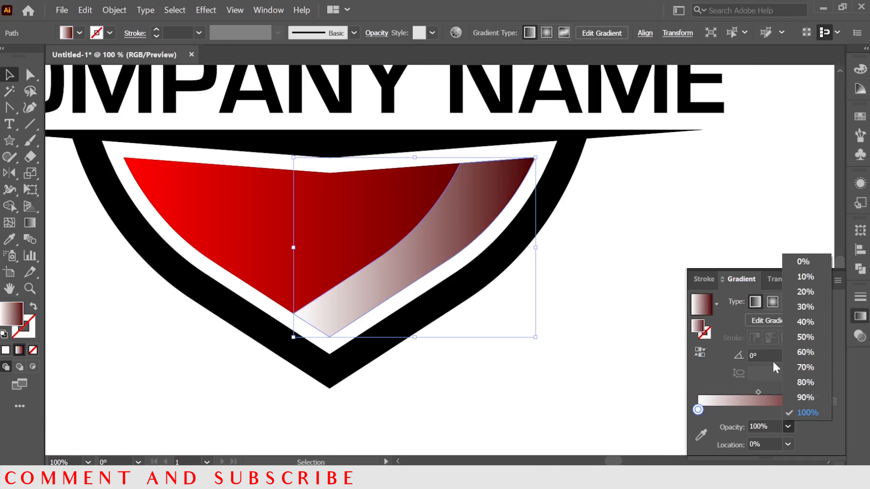
{"action": "left_click", "coordinate": [800, 259]}
Change the strip's end gradient stop to white.
{"action": "left_click", "coordinate": [817, 410]}
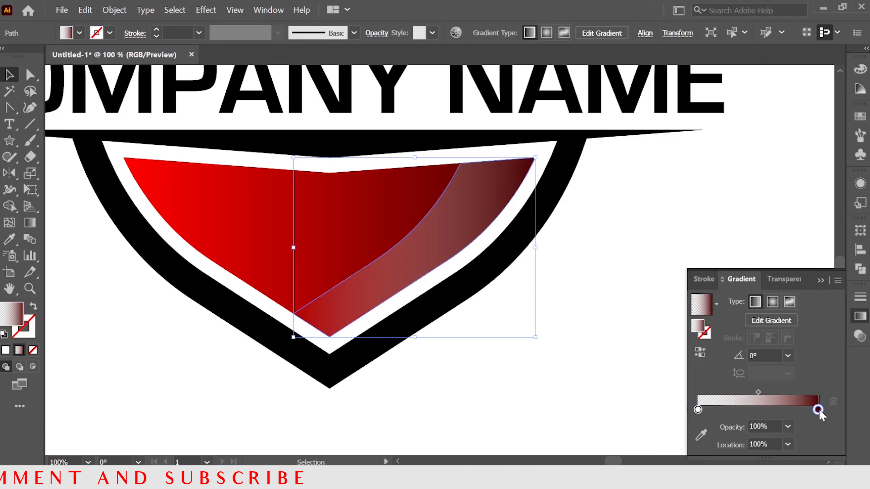
{"action": "double_click", "coordinate": [818, 410]}
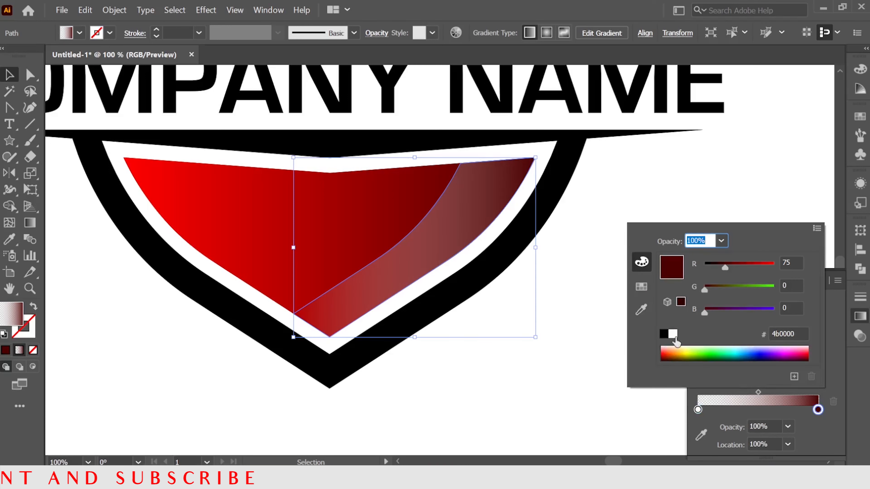
{"action": "left_click", "coordinate": [673, 335]}
{"action": "left_click", "coordinate": [837, 367]}
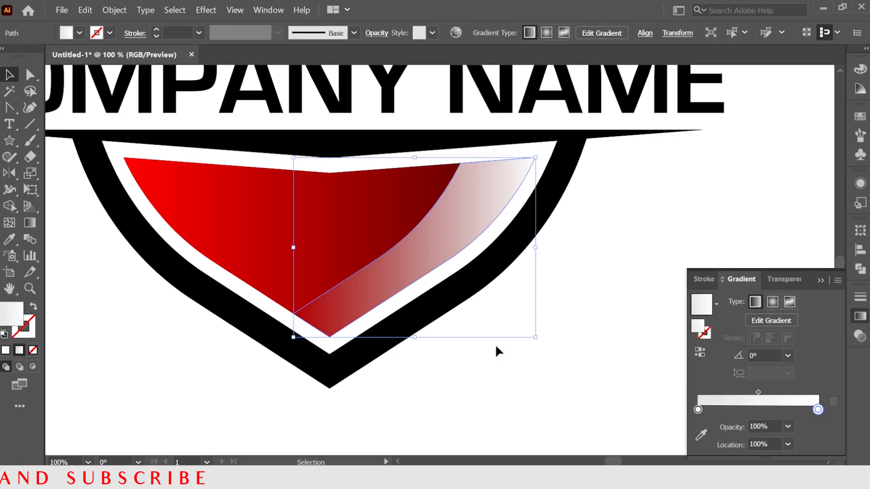
Redirect the strip's gradient diagonally down across the lower panel's right side at about -21°, with the opaque end outward.
{"action": "left_click", "coordinate": [30, 223]}
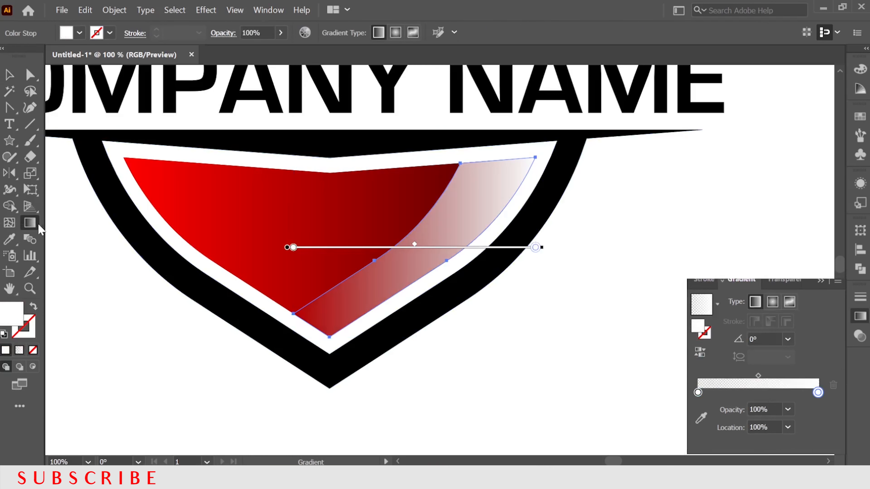
{"action": "mouse_move", "coordinate": [337, 212]}
{"action": "left_mouse_down"}
{"action": "mouse_move", "coordinate": [410, 226]}
{"action": "mouse_move", "coordinate": [541, 288]}
{"action": "left_mouse_up"}
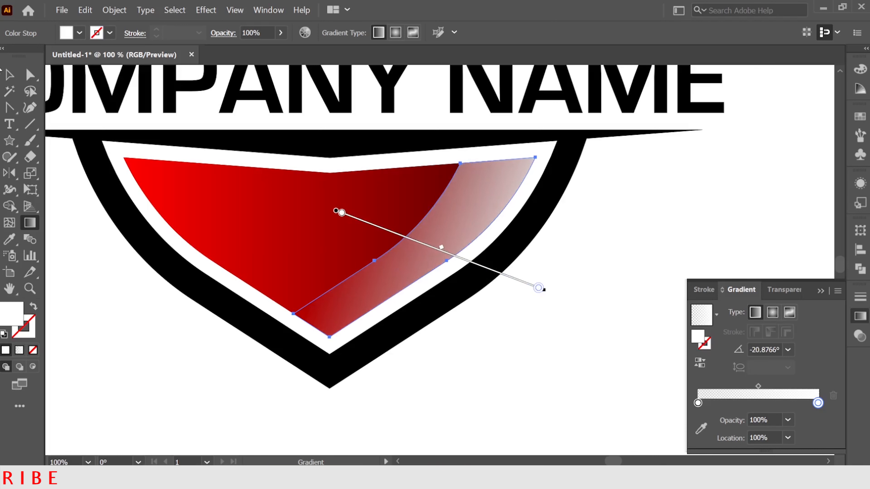
{"action": "key", "text": "v"}
{"action": "left_click", "coordinate": [504, 371]}
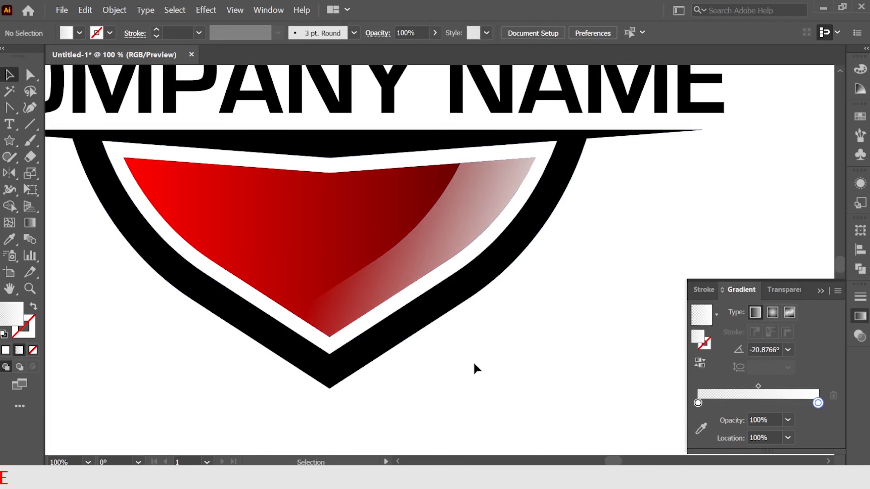
{"action": "key", "text": "ctrl+minus"}
{"action": "key", "text": "ctrl+minus"}
{"action": "key", "text": "ctrl+minus"}
{"action": "key", "text": "ctrl+minus"}
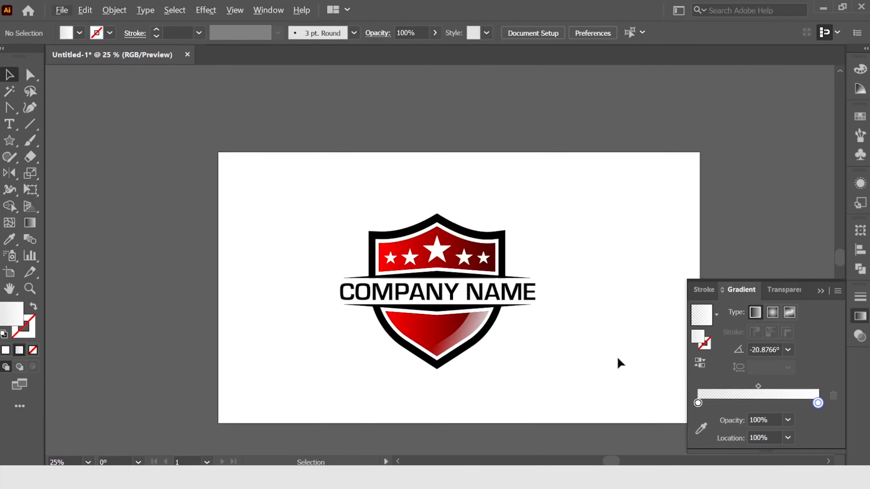
{"action": "left_click", "coordinate": [821, 290]}
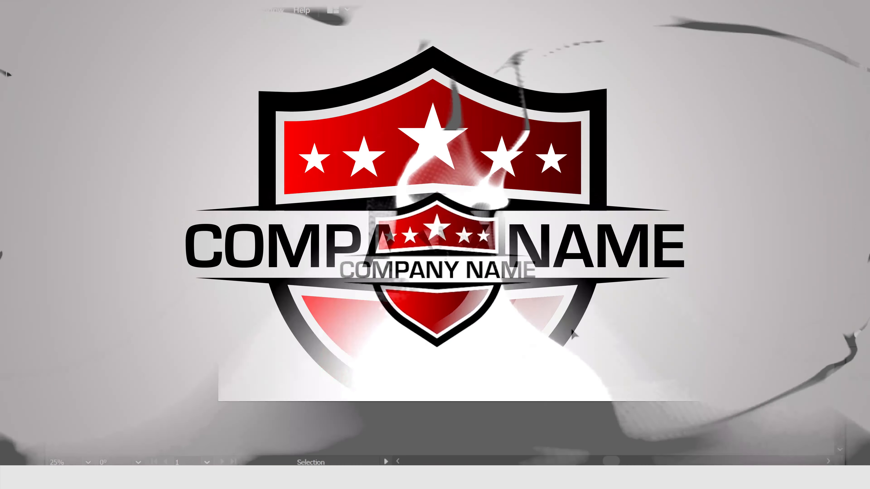